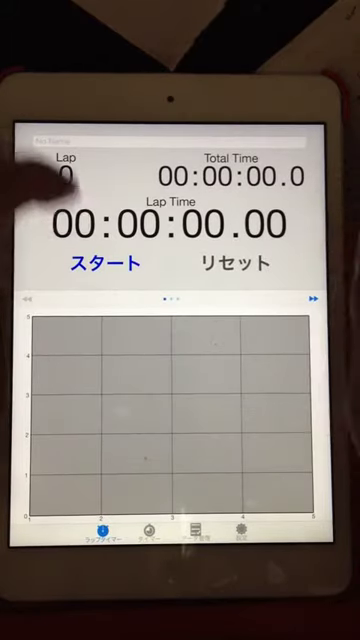
Time 34 rapid laps of about 0.2 seconds and stop the clock at 5.9 seconds
{"action": "left_click", "coordinate": [105, 262]}
{"action": "left_click", "coordinate": [232, 262]}
{"action": "triple_click", "coordinate": [232, 262]}
{"action": "double_click", "coordinate": [232, 262]}
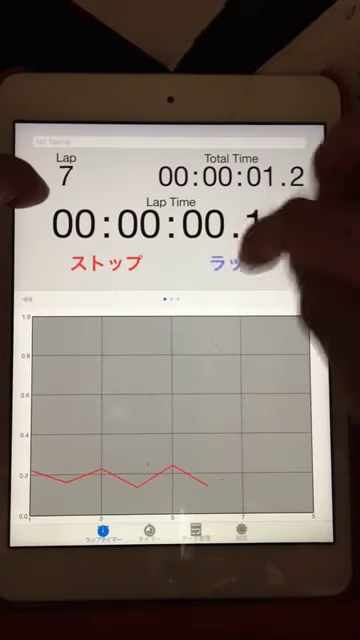
{"action": "double_click", "coordinate": [232, 262]}
{"action": "double_click", "coordinate": [232, 262]}
{"action": "triple_click", "coordinate": [232, 262]}
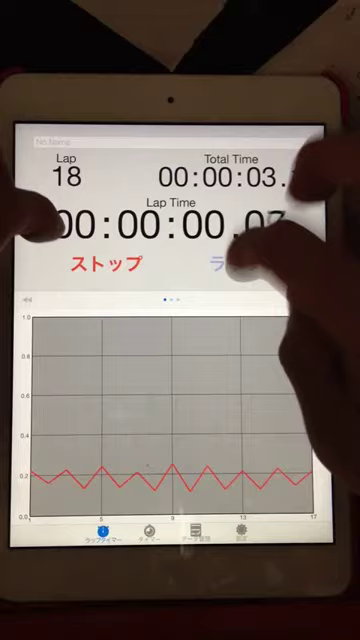
{"action": "double_click", "coordinate": [232, 262]}
{"action": "triple_click", "coordinate": [232, 262]}
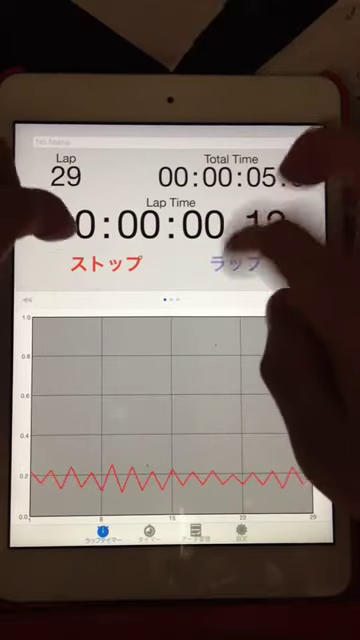
{"action": "triple_click", "coordinate": [232, 262]}
{"action": "double_click", "coordinate": [232, 262]}
{"action": "left_click", "coordinate": [105, 262]}
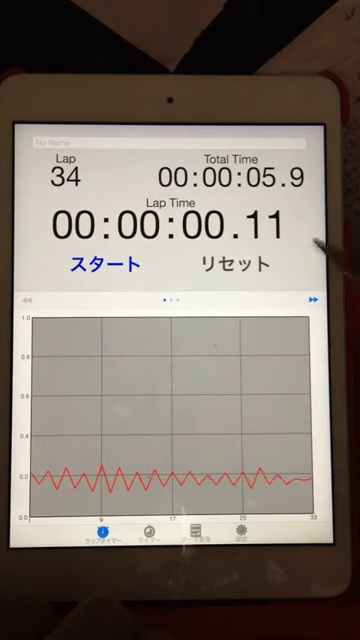
Reveal the lap-time list beside the graph and scroll it to laps 17–23
{"action": "left_click_drag", "start_coordinate": [320, 400], "coordinate": [180, 400]}
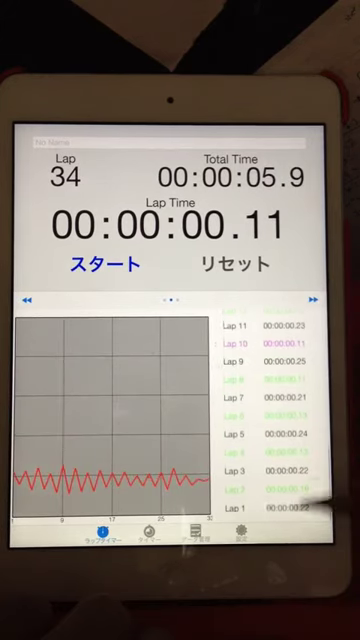
{"action": "left_click_drag", "start_coordinate": [300, 400], "coordinate": [300, 414]}
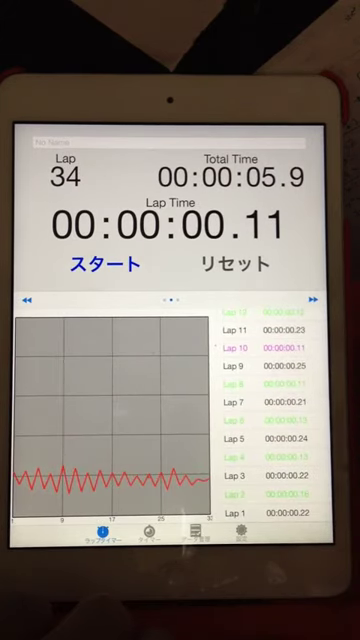
{"action": "left_click_drag", "start_coordinate": [300, 360], "coordinate": [300, 500]}
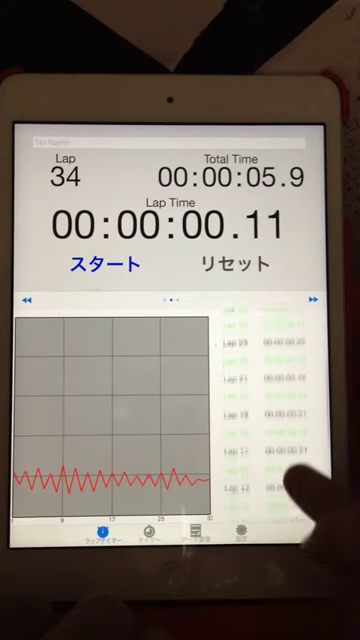
Scroll the lap list to show laps 17 through 28, with lap 27 at 0.23 seconds
{"action": "mouse_move", "coordinate": [295, 400]}
{"action": "left_mouse_down"}
{"action": "mouse_move", "coordinate": [300, 525]}
{"action": "mouse_move", "coordinate": [305, 520]}
{"action": "left_mouse_up"}
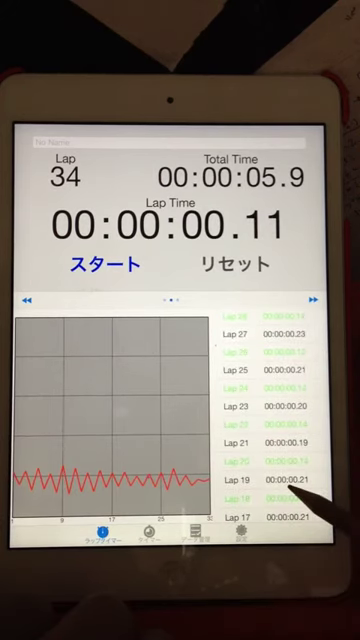